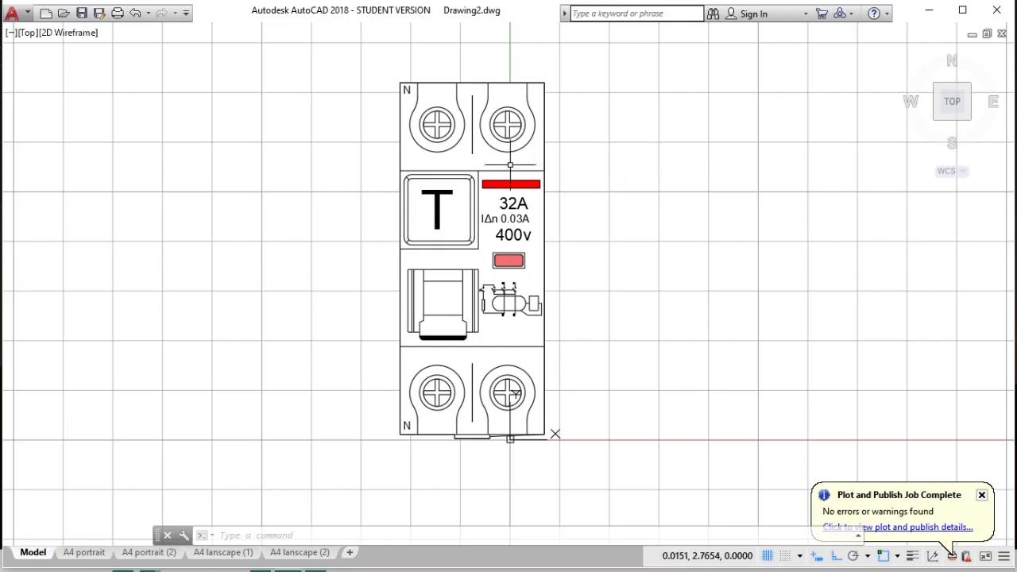
Step: Select the residual-current device block labelled 32A, IΔn 0.03A, 400v to show its grips
click(503, 171)
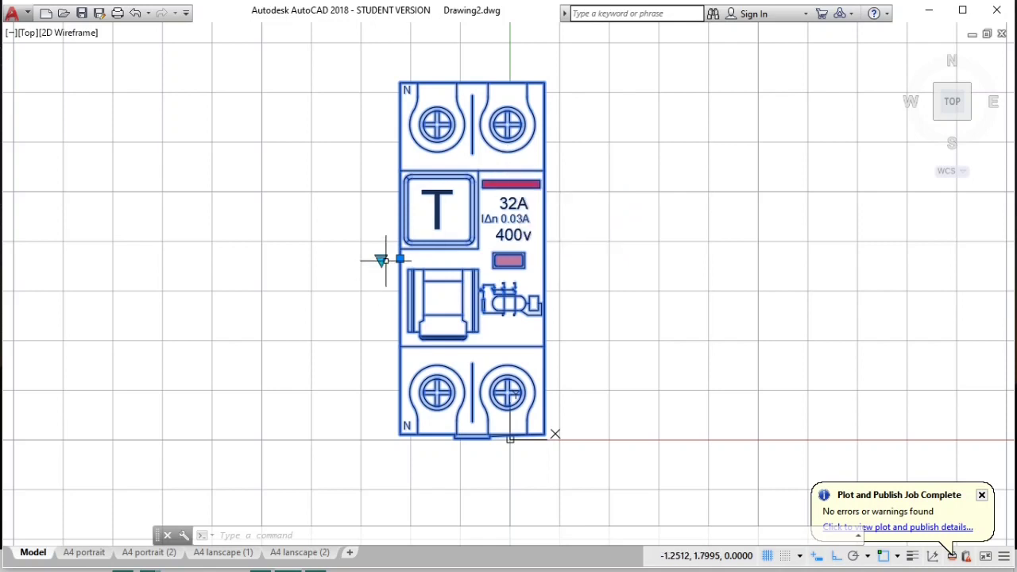
Step: Switch the block's visibility state to DPS, then to the DTM bipolar breaker
click(380, 262)
mouse_move(415, 291)
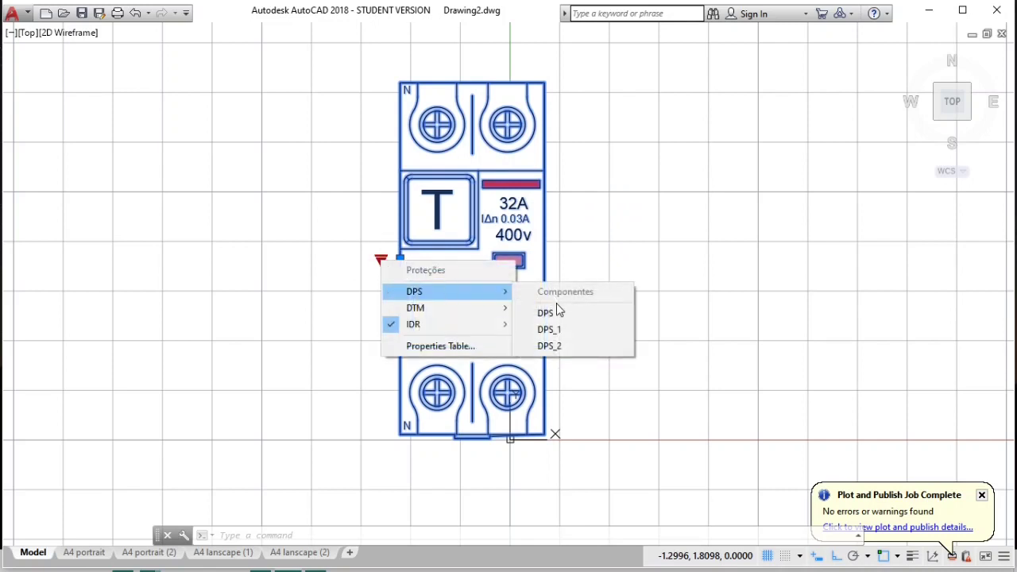
click(558, 311)
click(381, 259)
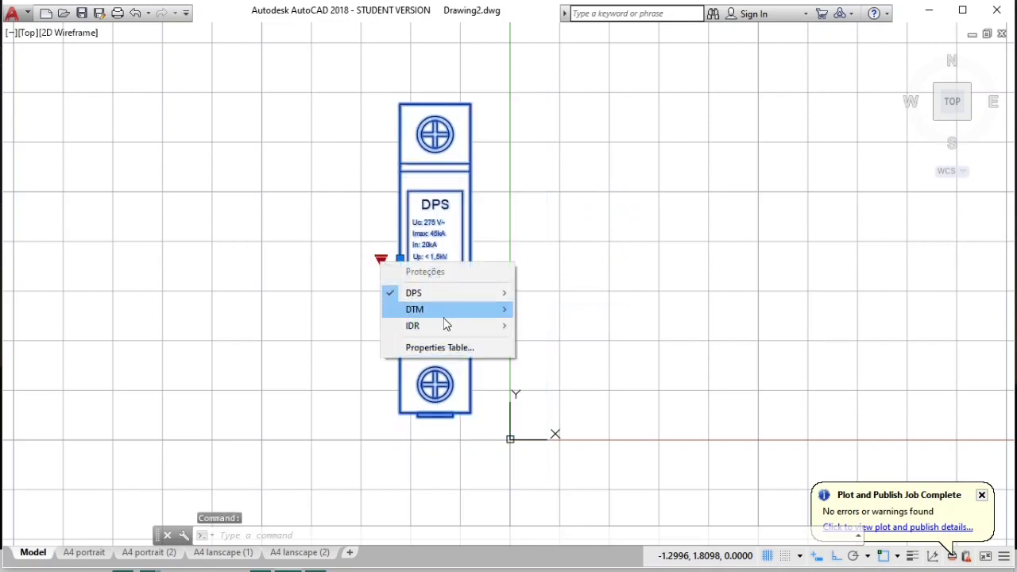
mouse_move(551, 348)
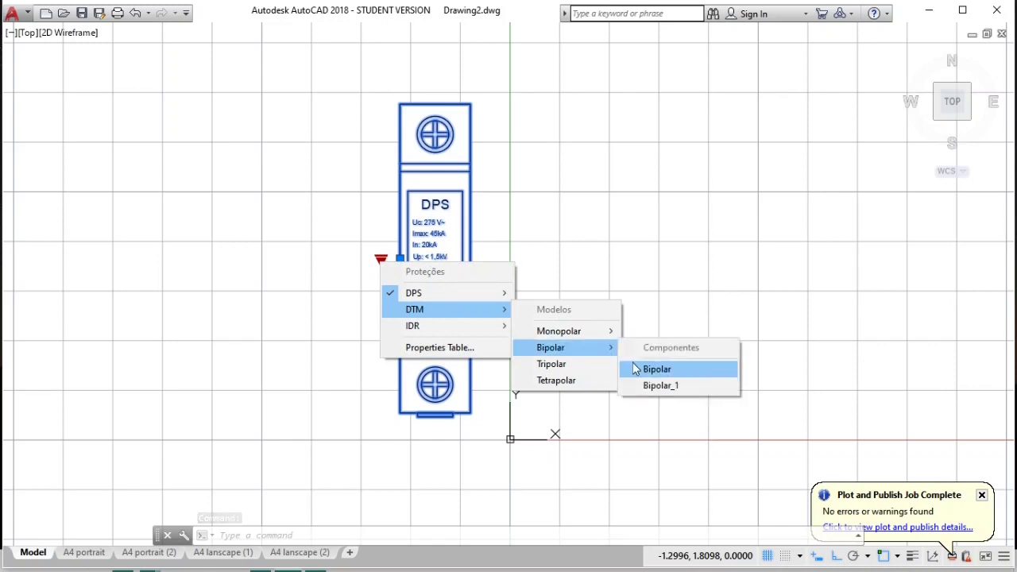
click(656, 368)
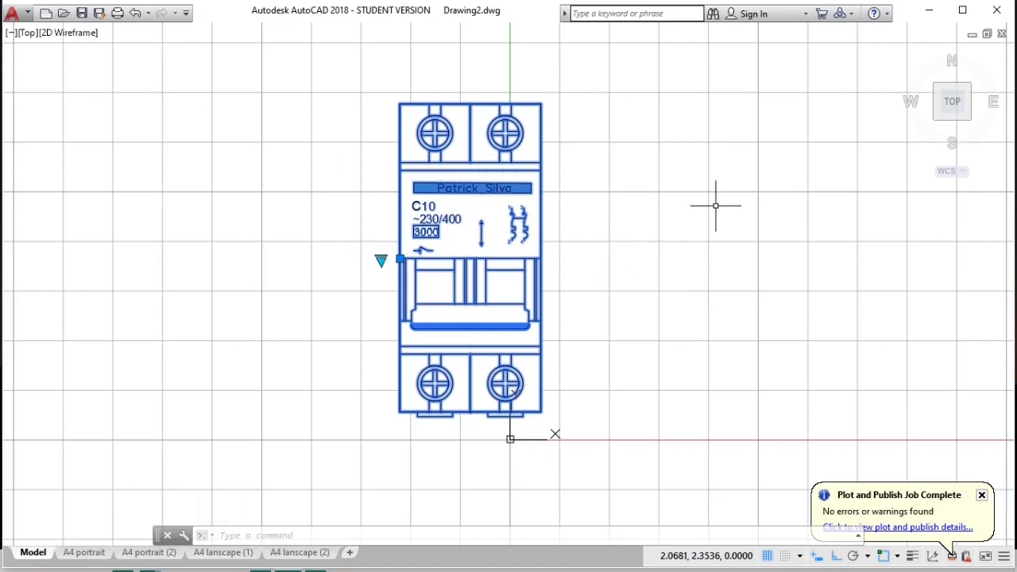
Step: Move the bipolar breaker block further left by its insertion grip
key(Escape)
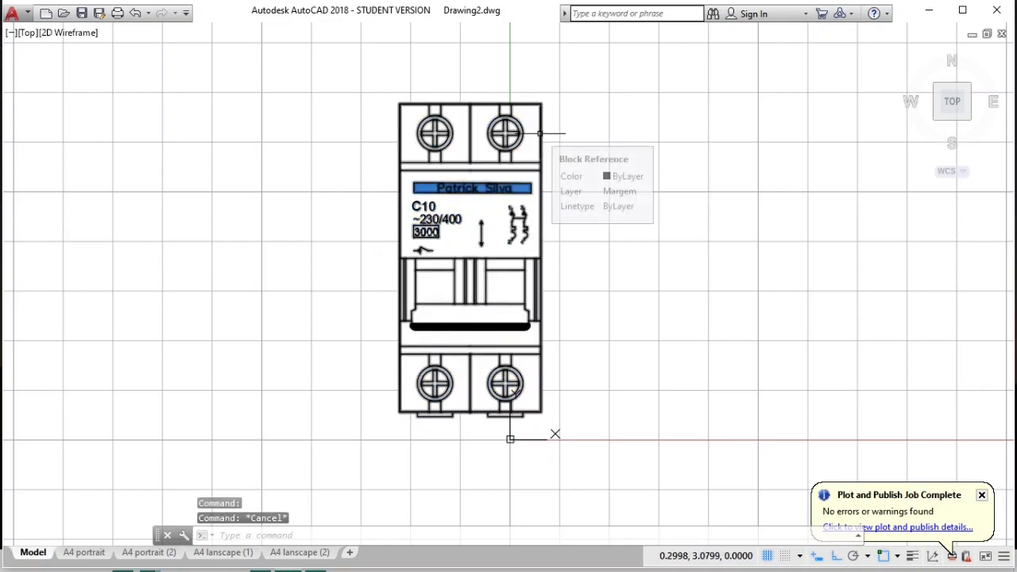
click(487, 133)
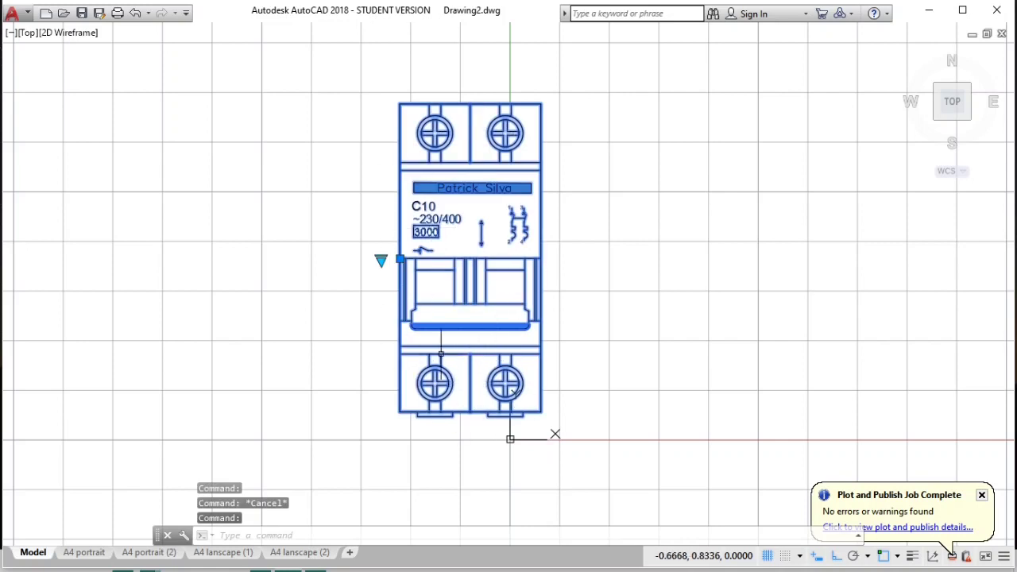
click(400, 260)
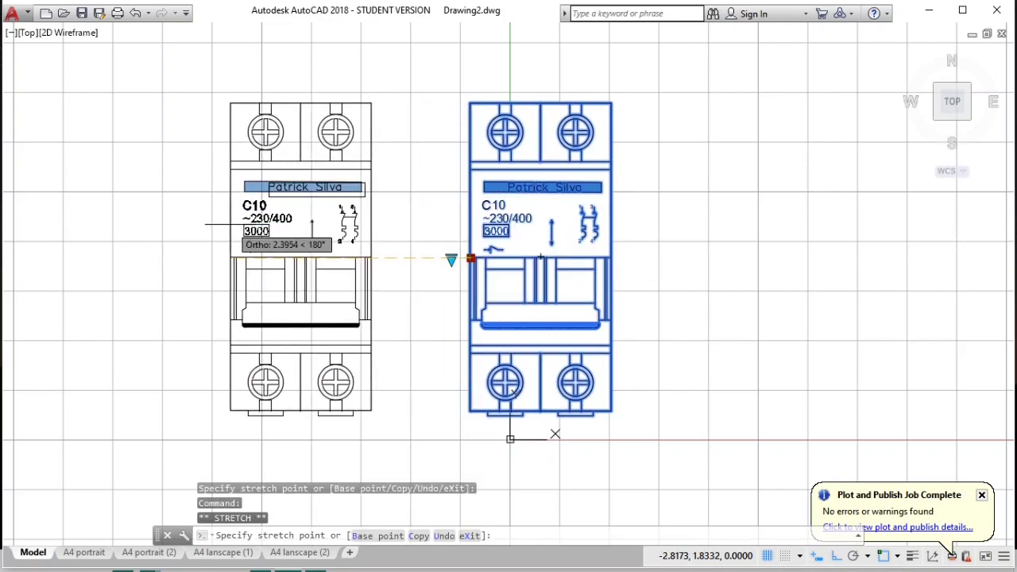
click(229, 258)
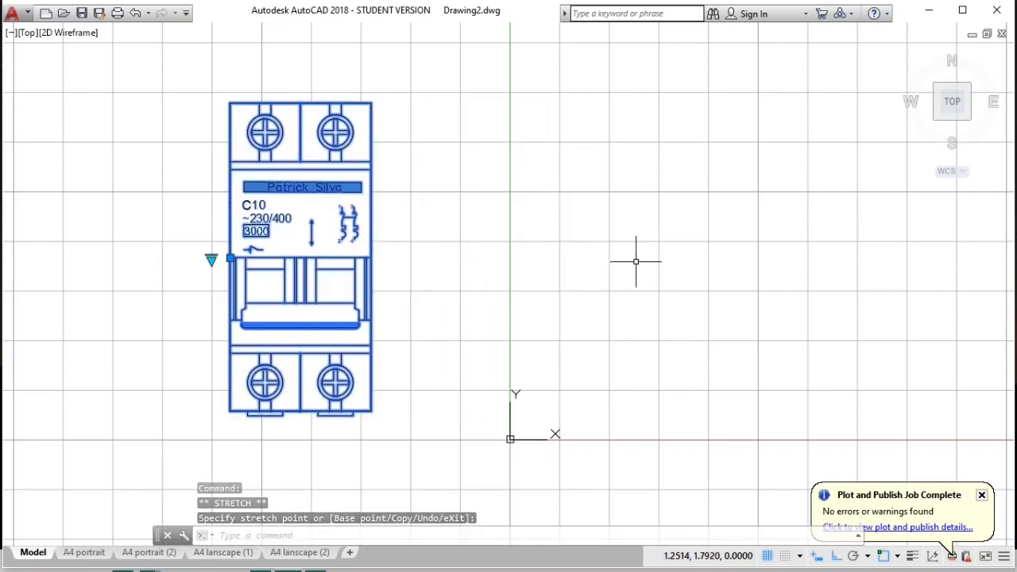
Step: Zoom and pan to centre the IN5 / VN5 IDR drawing in view
scroll(657, 274, down, 2)
middle_drag(657, 274, 339, 290)
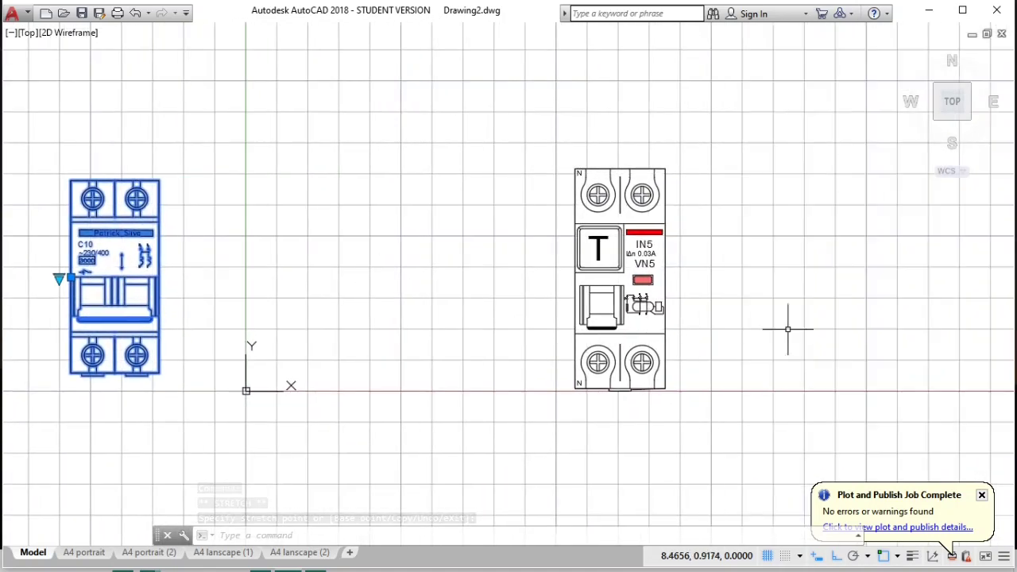
mouse_move(787, 329)
middle_down()
mouse_move(681, 288)
mouse_move(591, 271)
middle_up()
scroll(430, 186, up, 2)
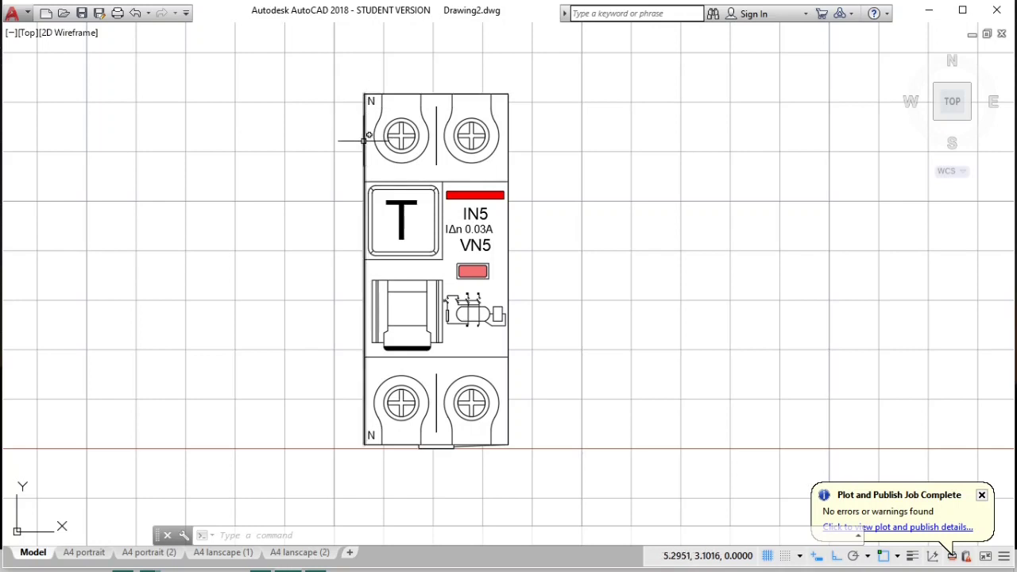
Step: Select the breaker's horizontal line, edges and the element near the N label, then clear the selection
click(469, 182)
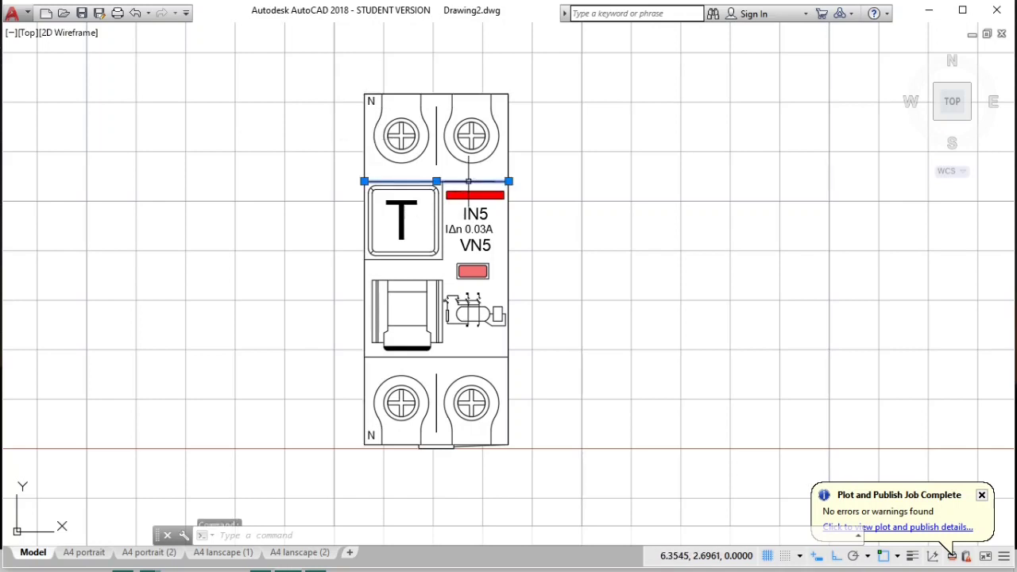
click(508, 131)
click(418, 93)
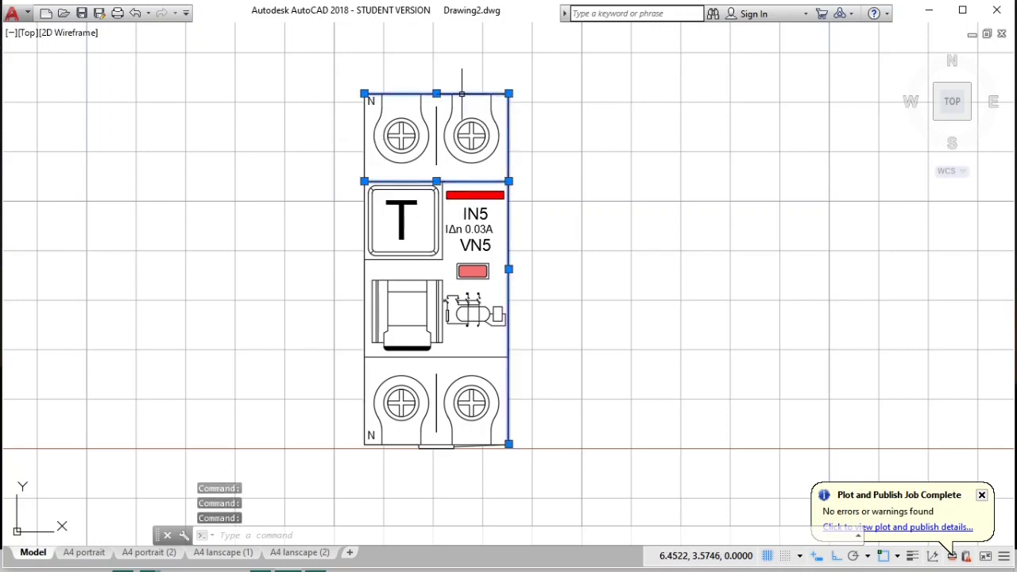
click(364, 120)
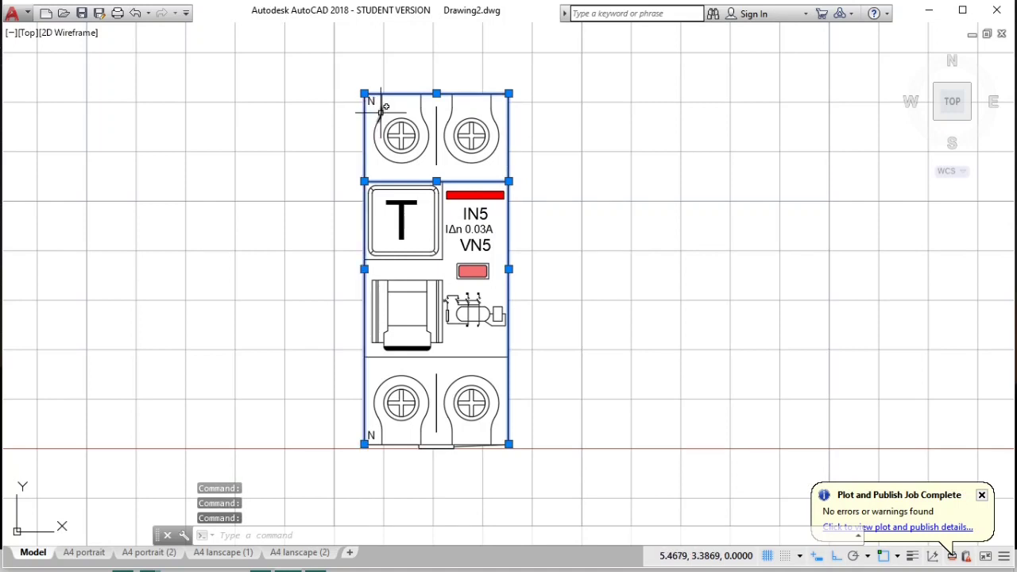
click(377, 110)
key(Escape)
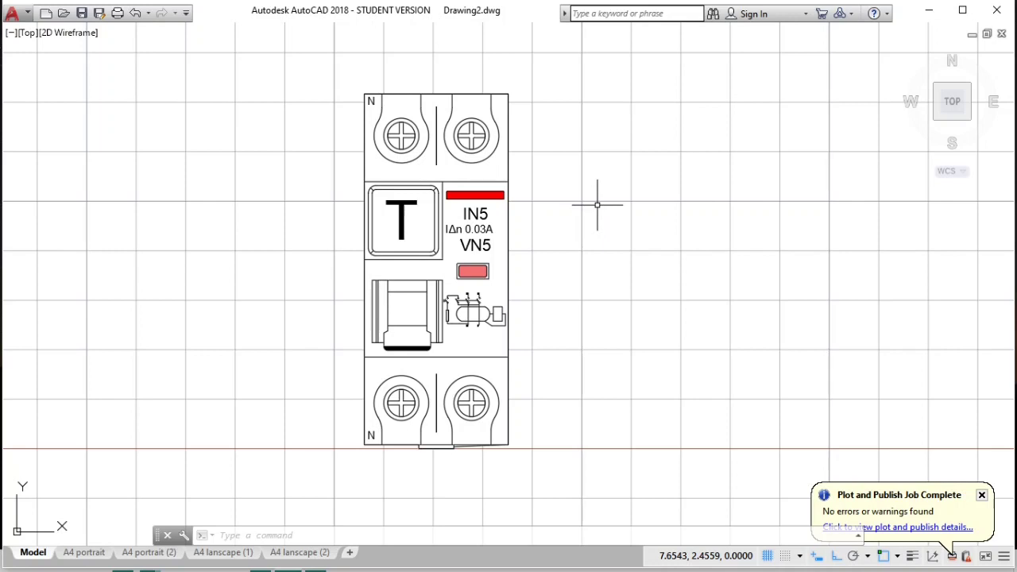
Step: Start a new block definition with the bo alias and move the Block Definition dialog aside
text(bo)
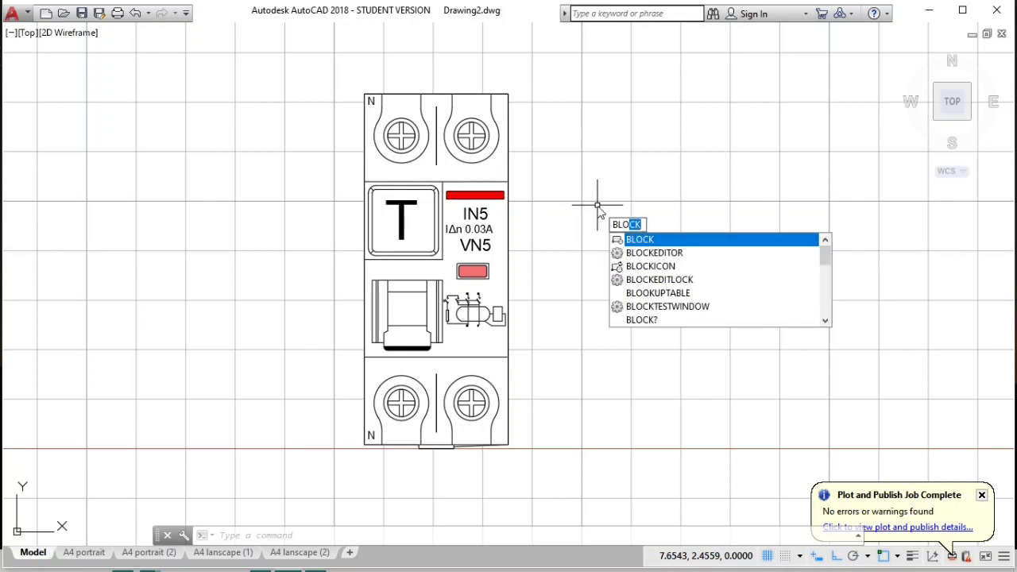
key(Return)
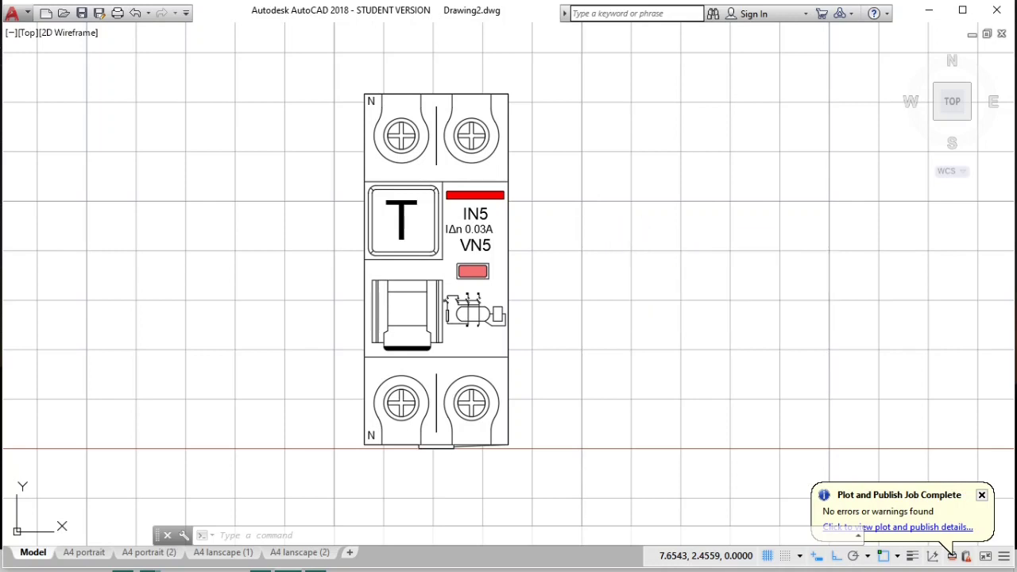
drag(593, 253, 747, 104)
text(IDR_youtube)
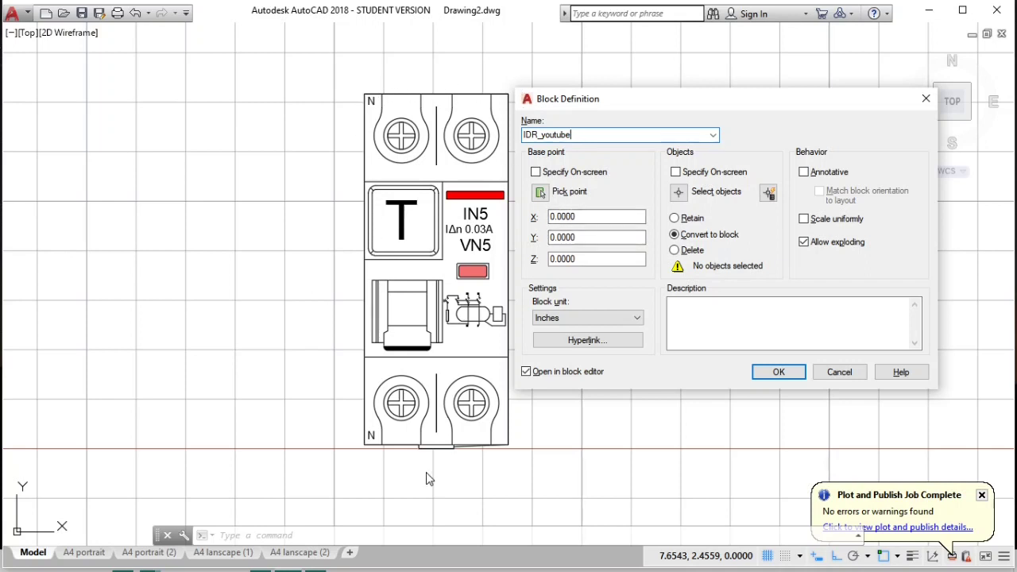
Step: Set the block base point at the breaker's left-edge midpoint (5.3051, 1.8115, 0)
click(541, 193)
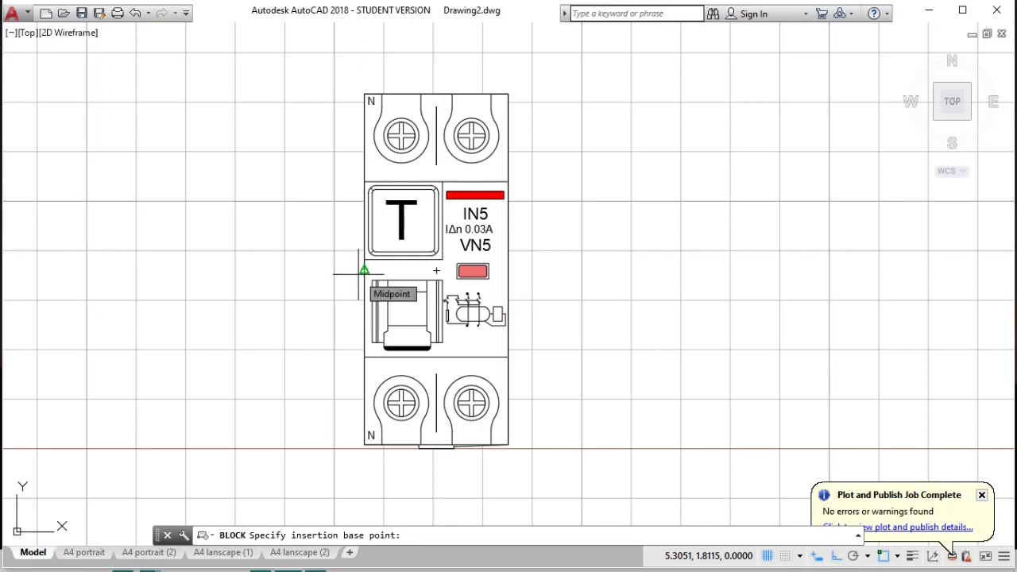
click(364, 271)
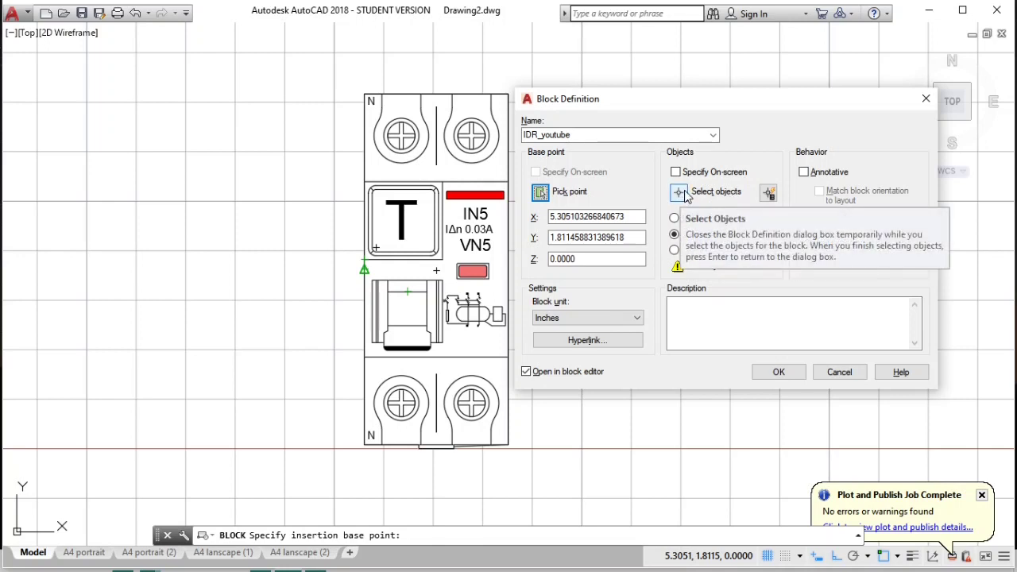
click(679, 193)
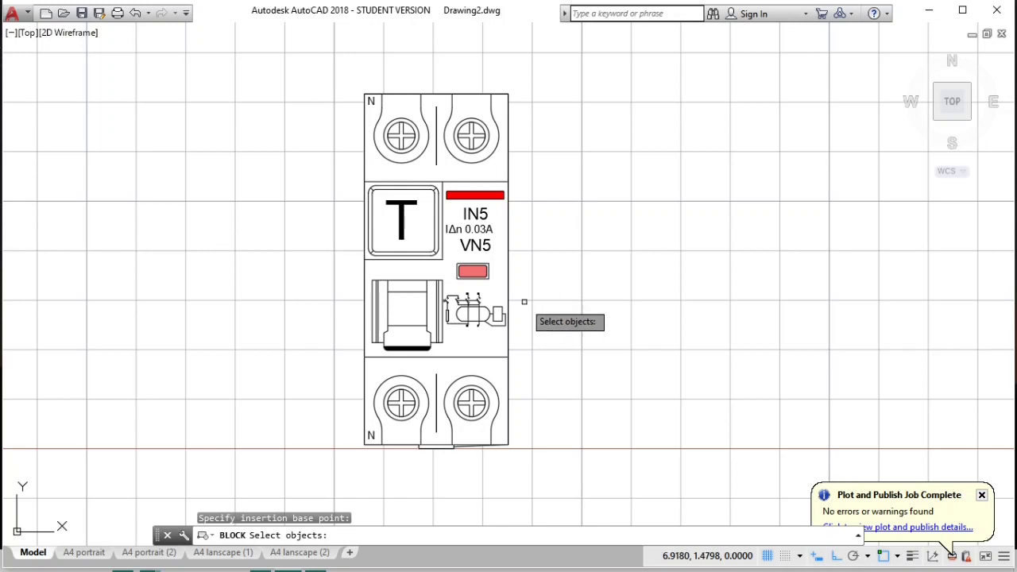
Step: Window-select all 212 objects of the IDR drawing for the block
click(538, 99)
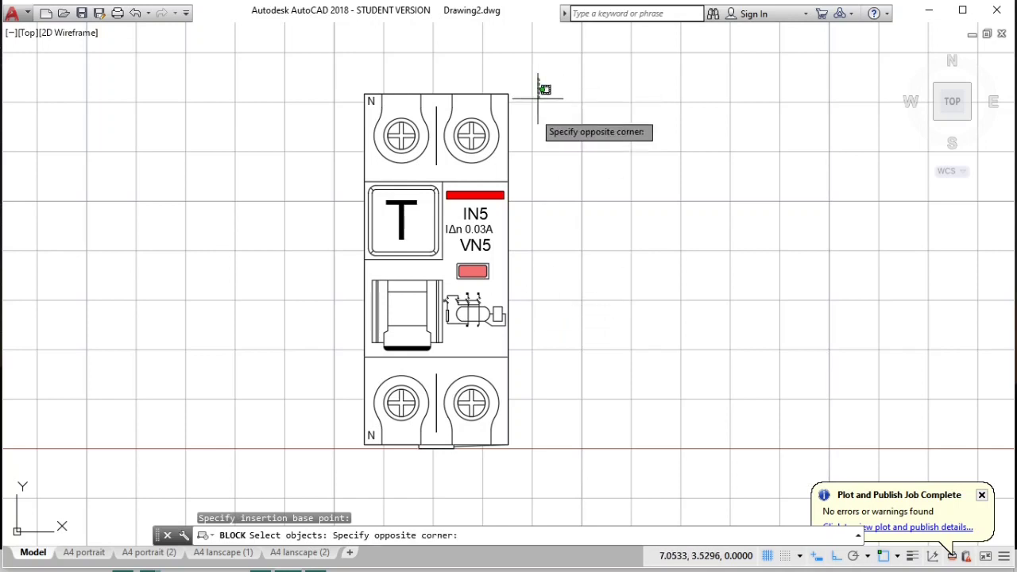
click(339, 473)
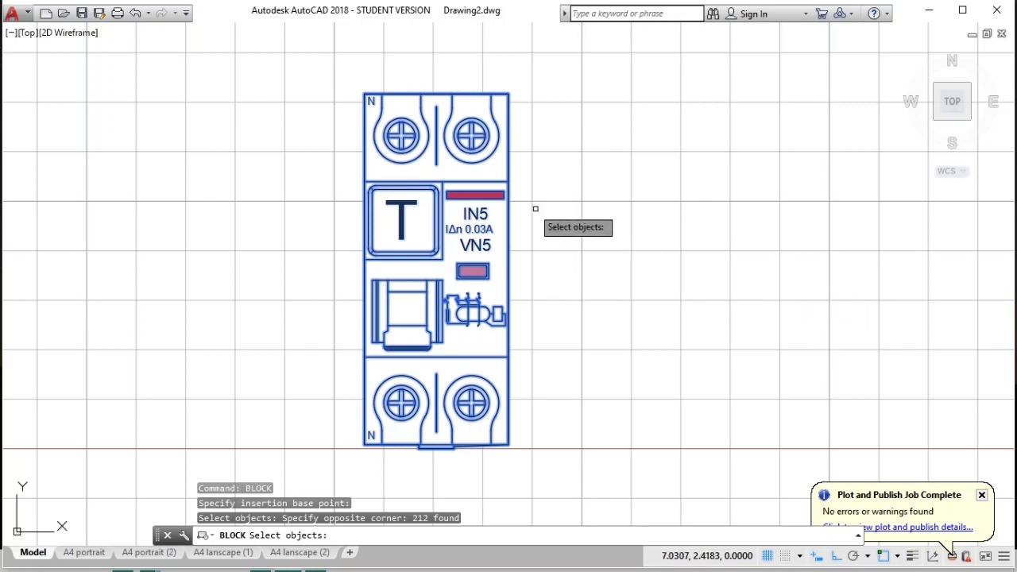
key(Return)
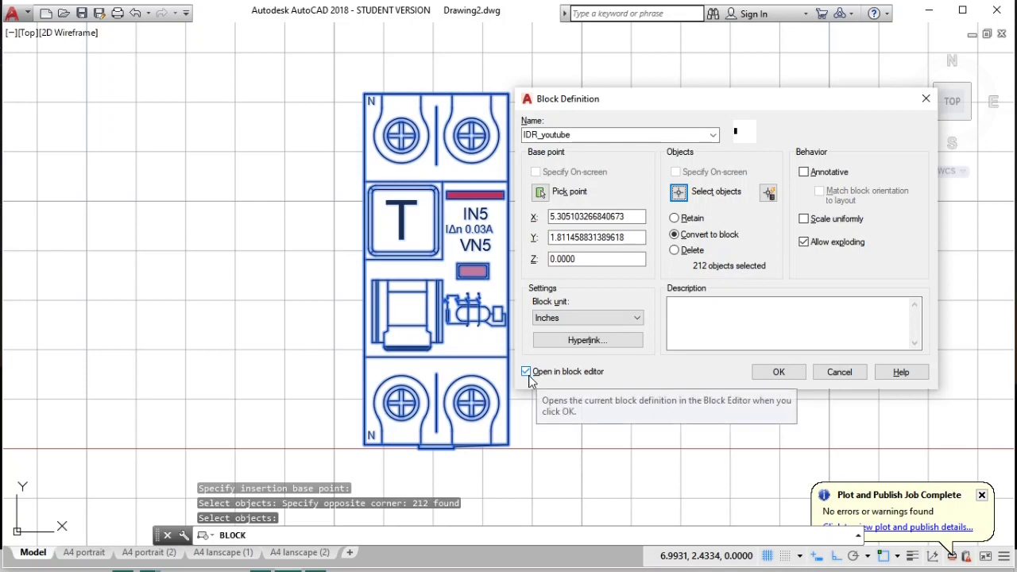
Step: Turn off Open in block editor and keep Inches as the block unit
click(530, 379)
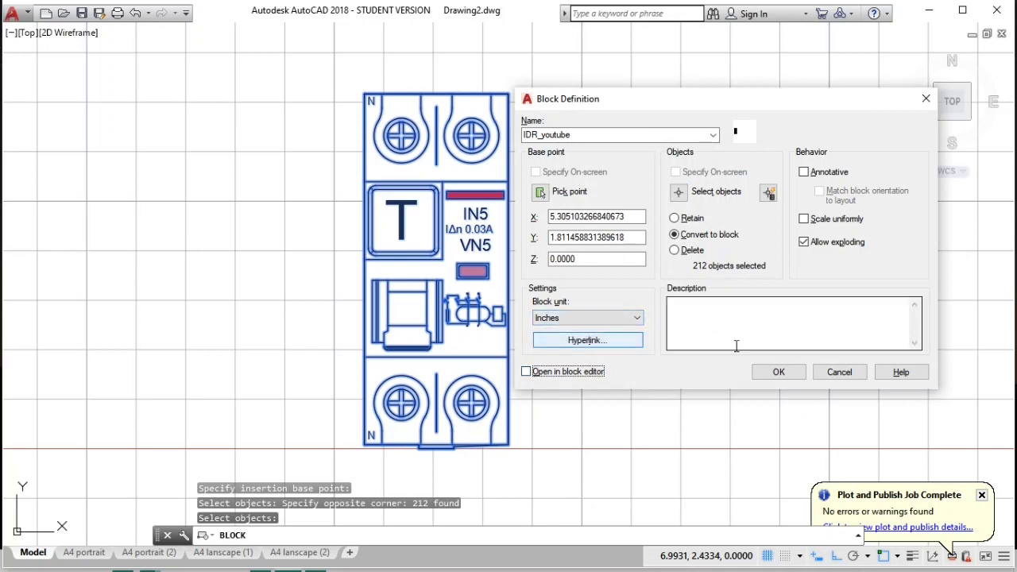
click(640, 319)
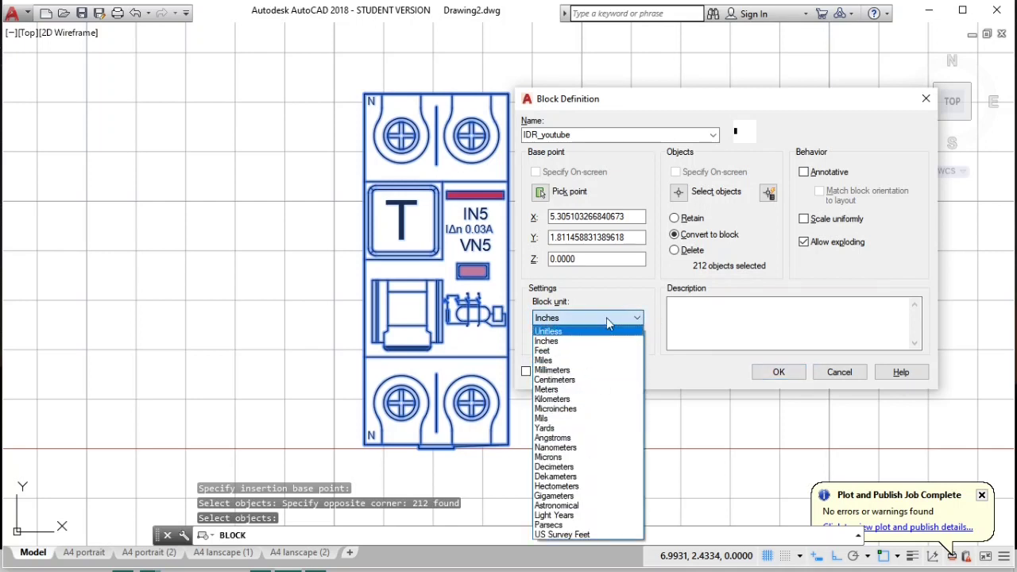
click(654, 285)
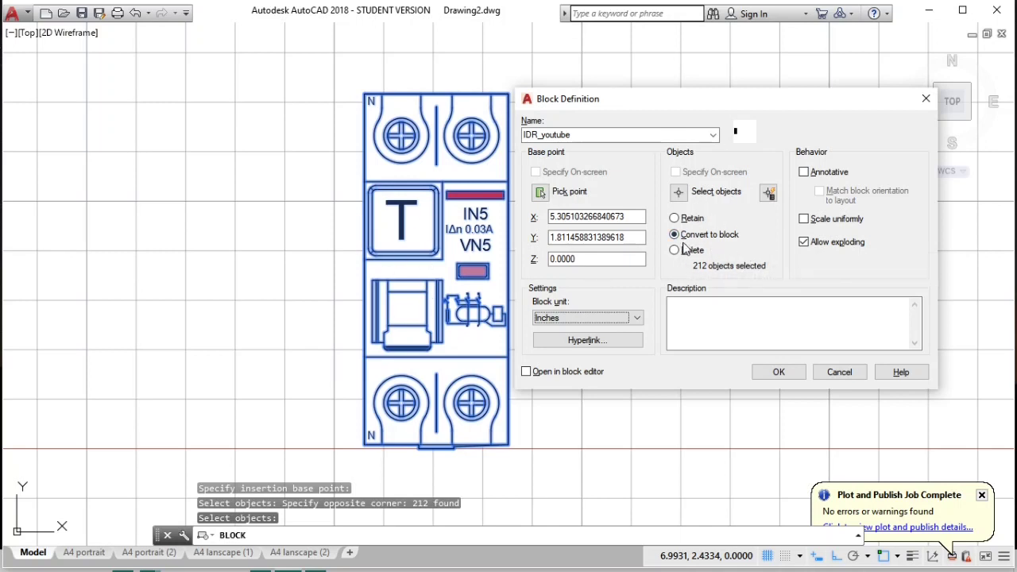
Step: Create the IDR_youtube block, select it to check it, then deselect and undo the last change
click(779, 373)
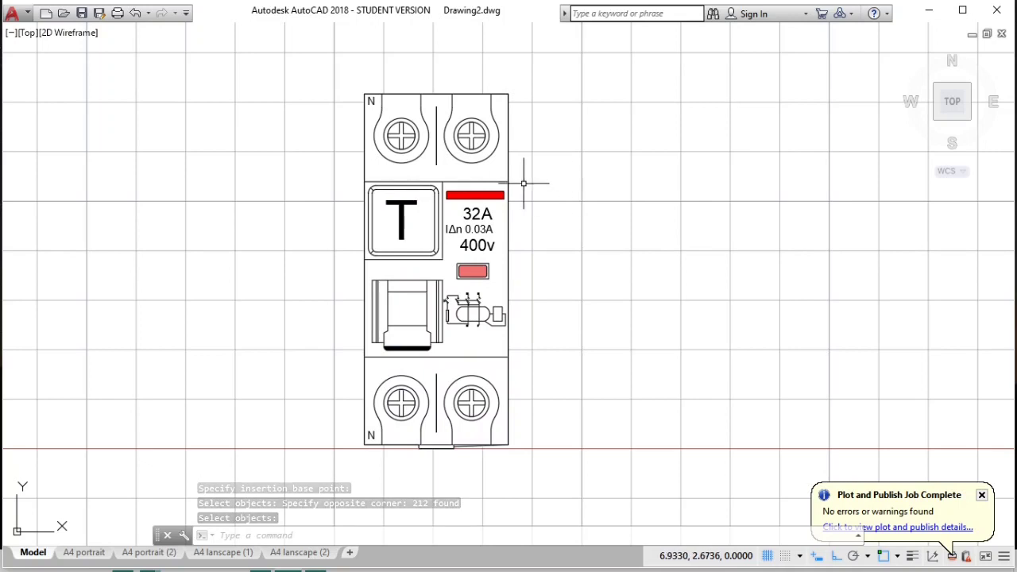
click(513, 191)
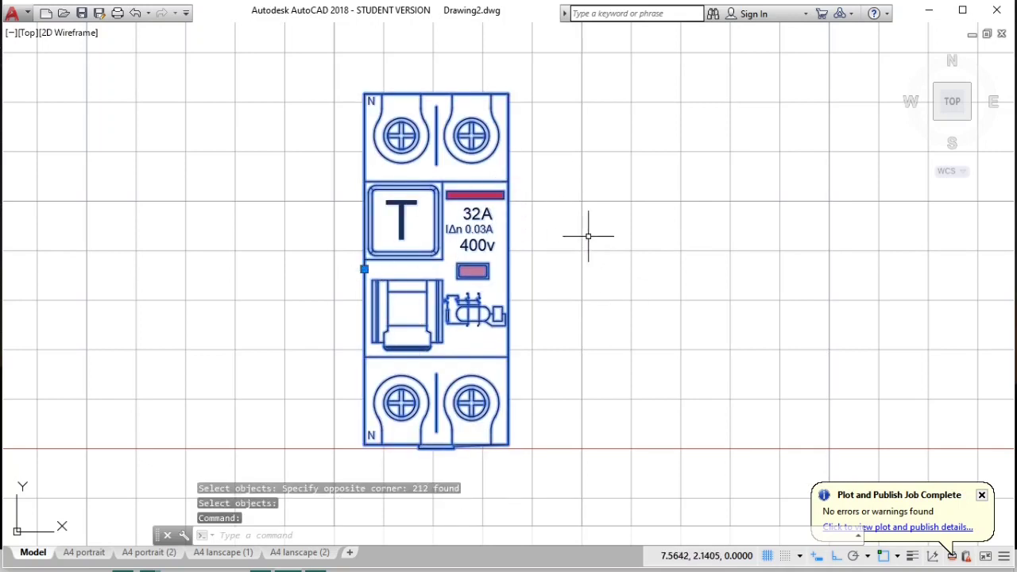
key(Escape)
key(ctrl+z)
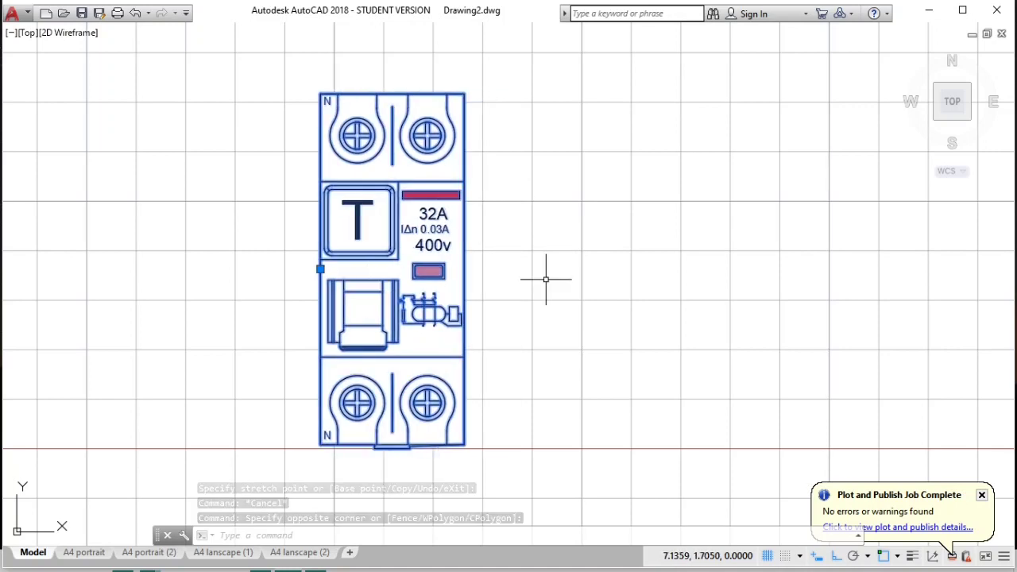